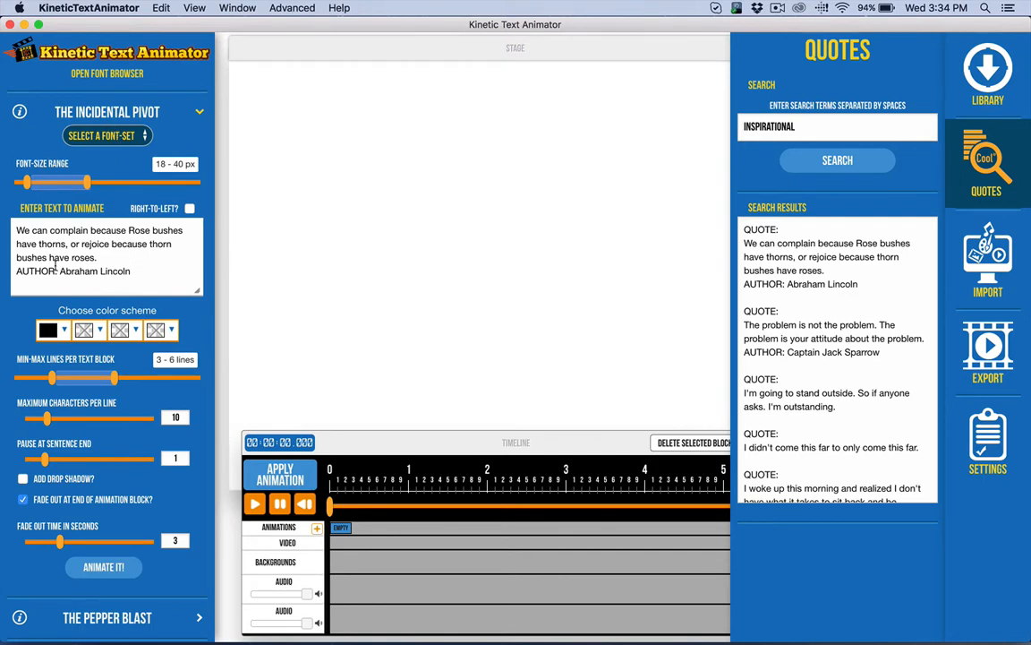
Choose the Bold Serifs font-set for The Incidental Pivot animation
{"action": "left_click", "coordinate": [88, 134]}
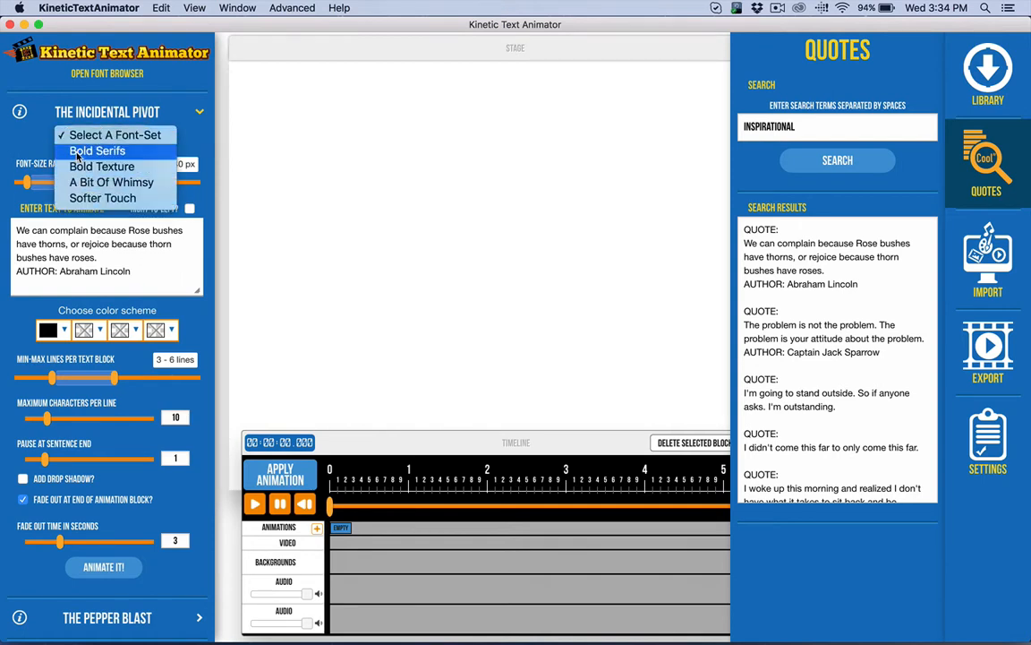
{"action": "left_click", "coordinate": [123, 152]}
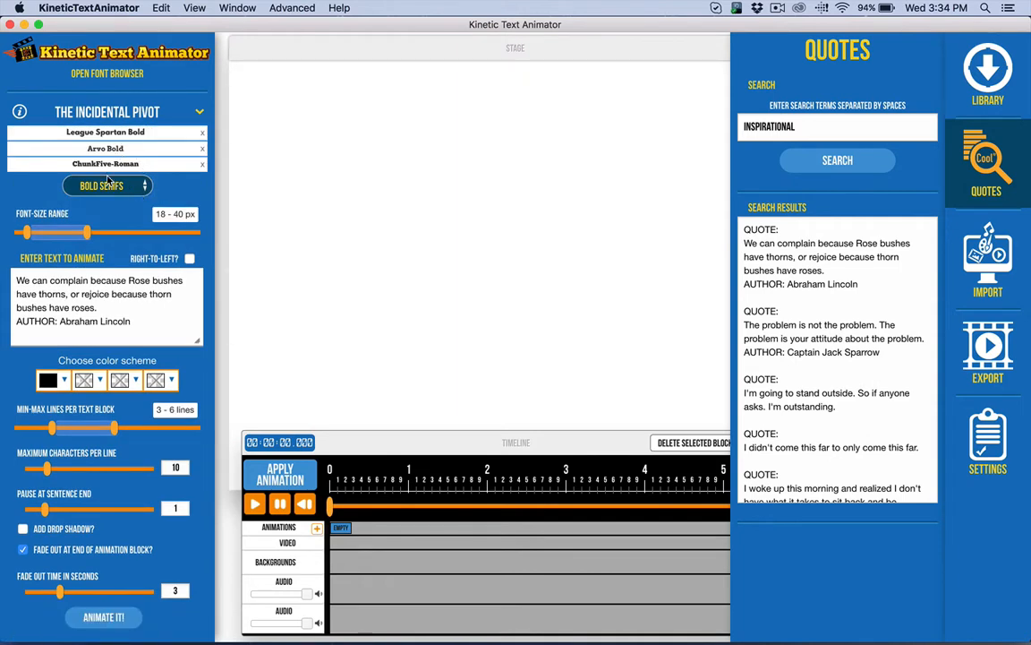
{"action": "left_click", "coordinate": [104, 186]}
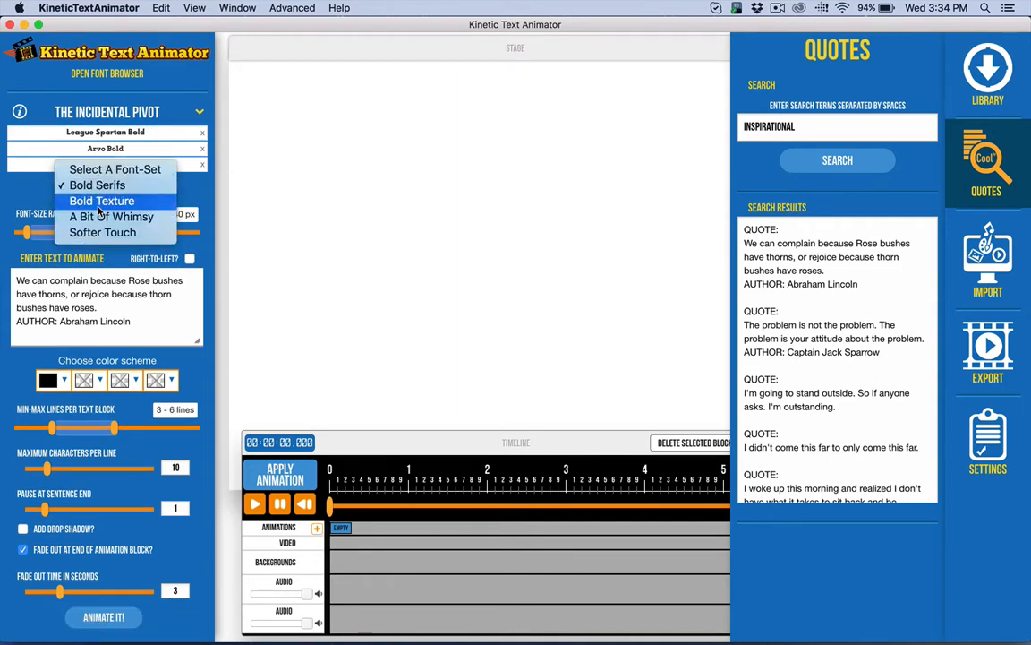
{"action": "left_click", "coordinate": [35, 189]}
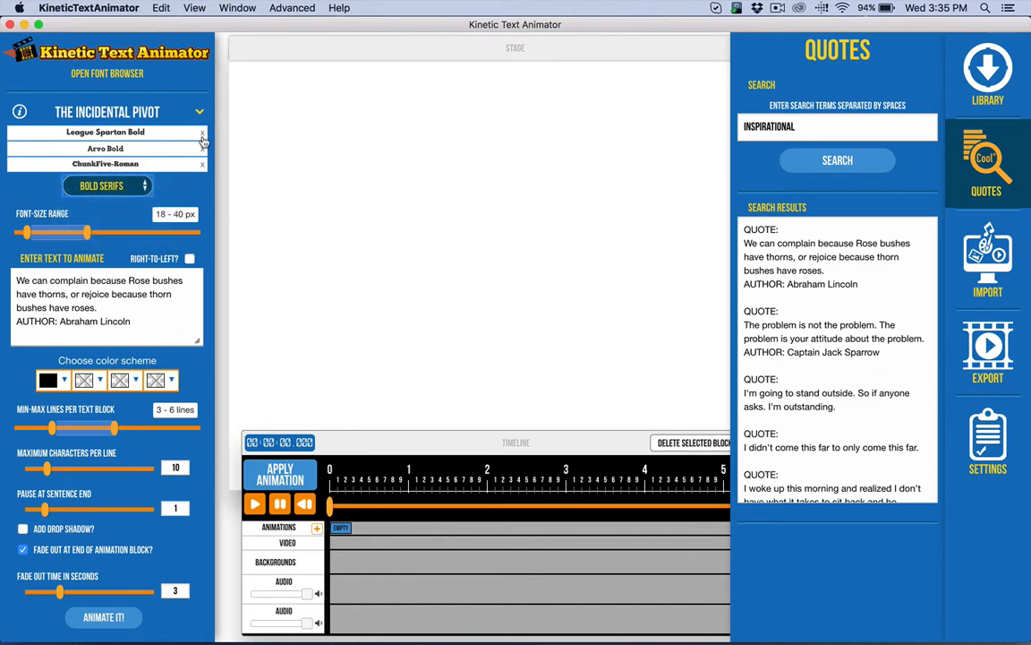
Set the color scheme to all four colors of the palette group with dark purple, red, orange and brown
{"action": "left_click", "coordinate": [48, 379]}
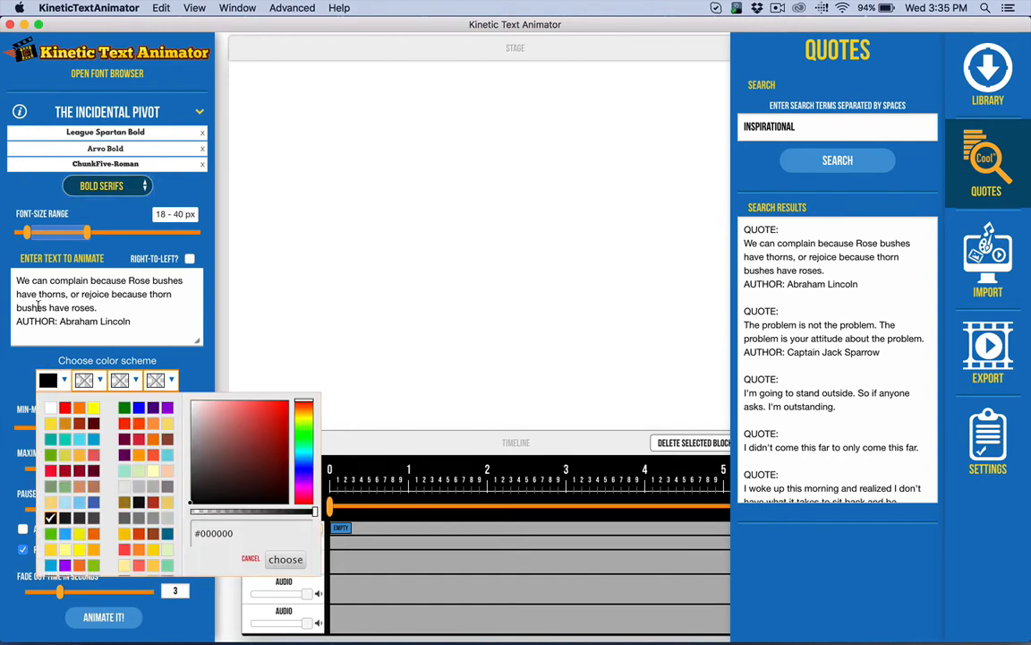
{"action": "right_click", "coordinate": [131, 440]}
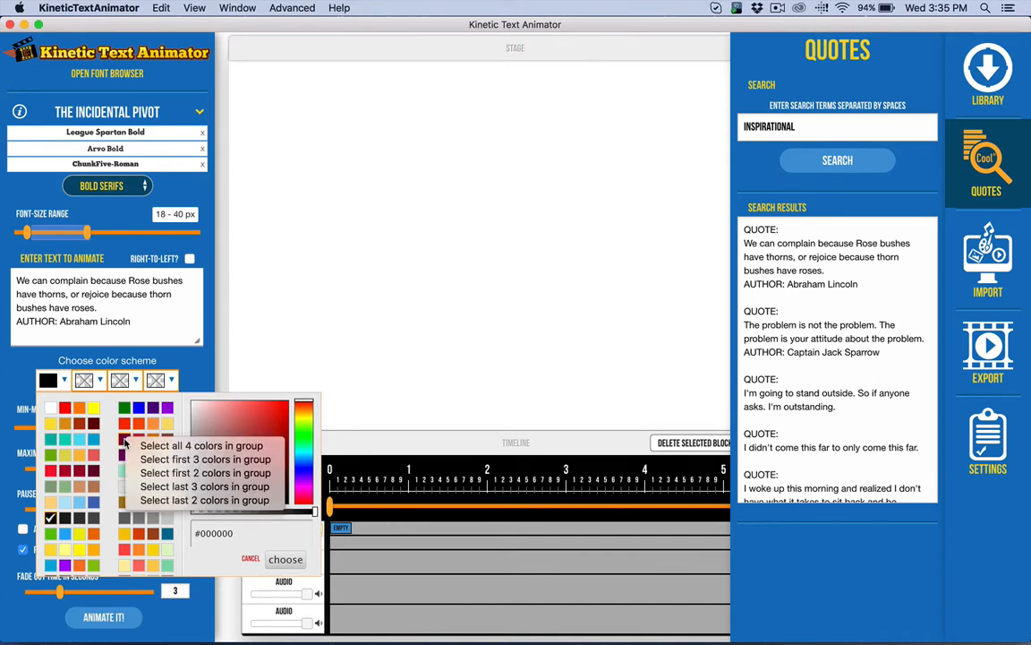
{"action": "left_click", "coordinate": [187, 446]}
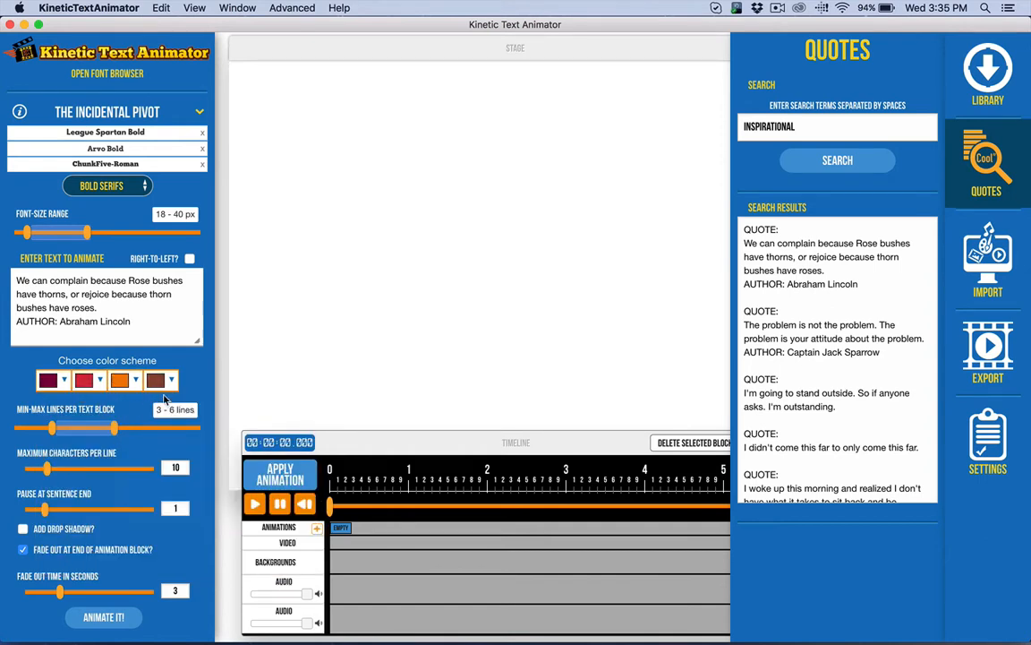
{"action": "left_click", "coordinate": [49, 380]}
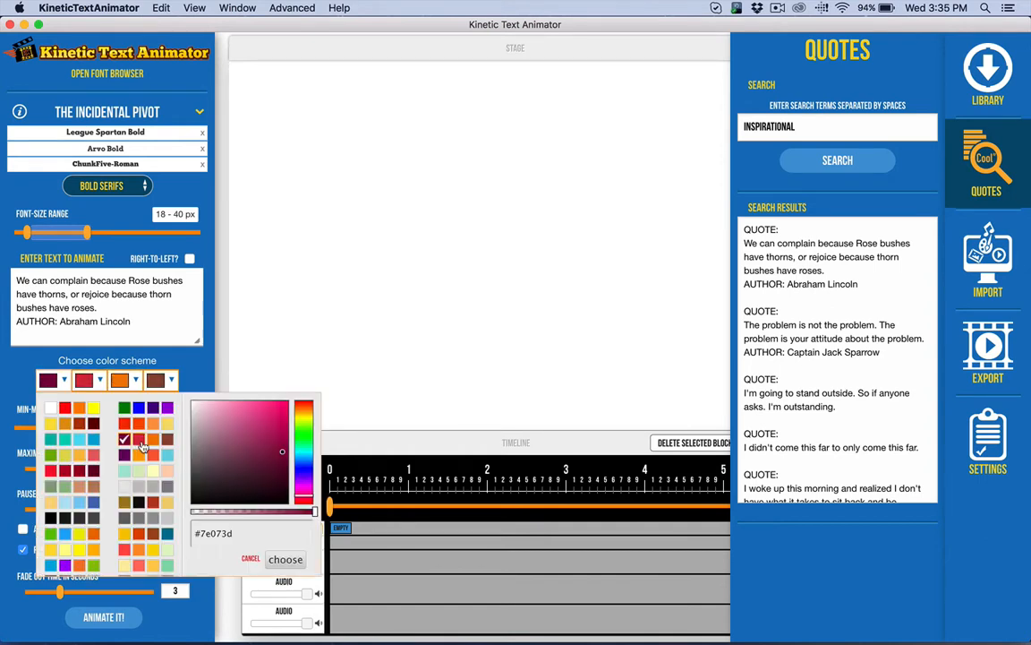
{"action": "right_click", "coordinate": [124, 457]}
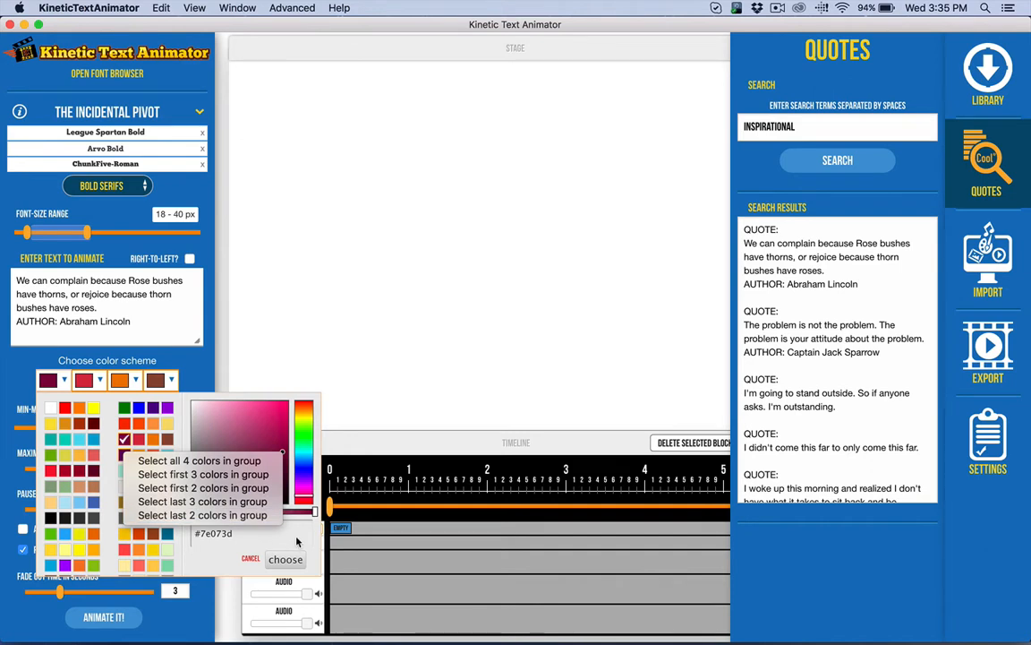
{"action": "left_click", "coordinate": [296, 541]}
{"action": "left_click", "coordinate": [8, 372]}
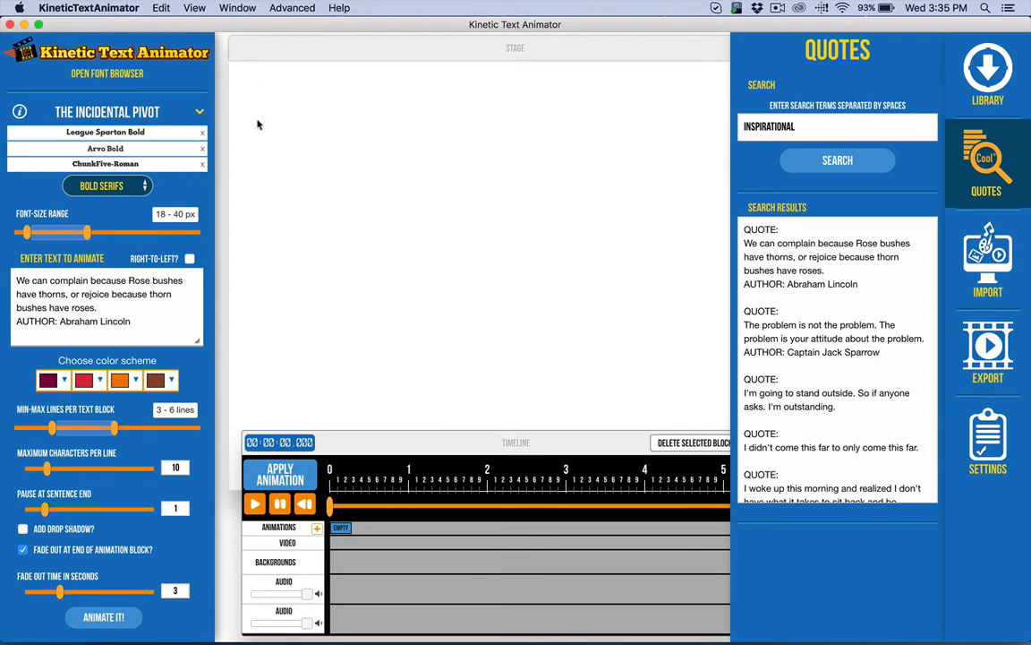
Add a line break before "Rose" in the quote text and a blank line after "thorns,"
{"action": "scroll", "coordinate": [96, 514], "scroll_direction": "down", "scroll_amount": 5}
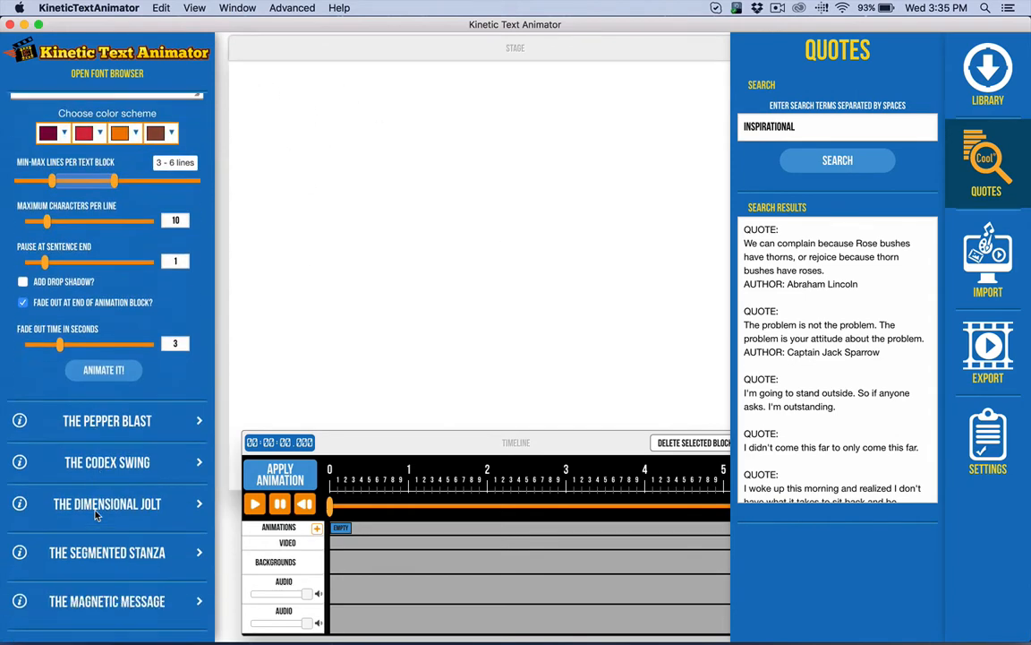
{"action": "scroll", "coordinate": [132, 349], "scroll_direction": "up", "scroll_amount": 4}
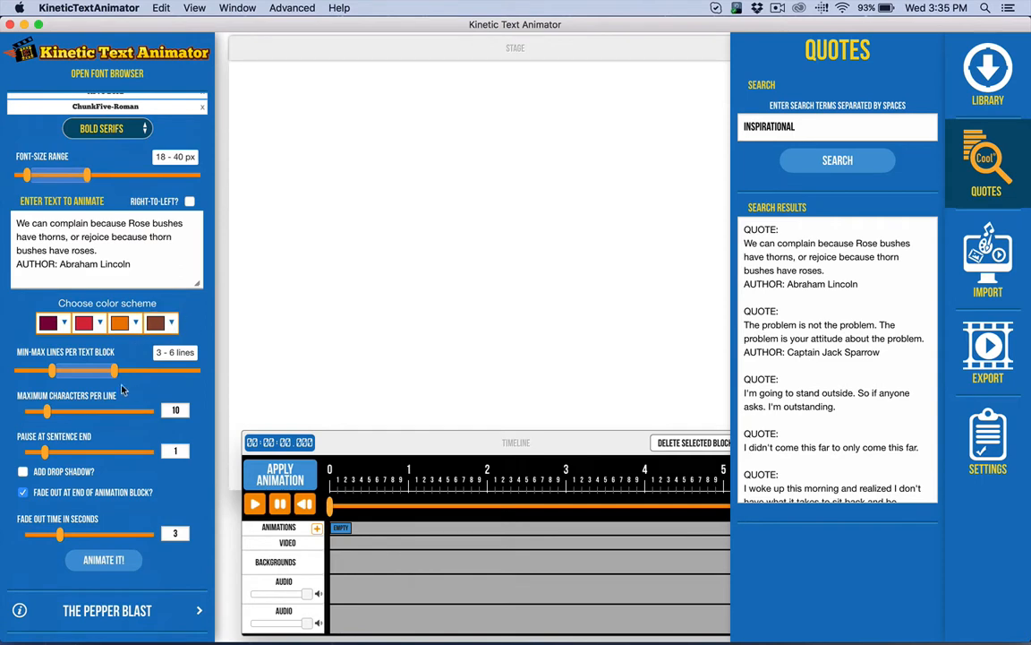
{"action": "scroll", "coordinate": [108, 349], "scroll_direction": "down", "scroll_amount": 1}
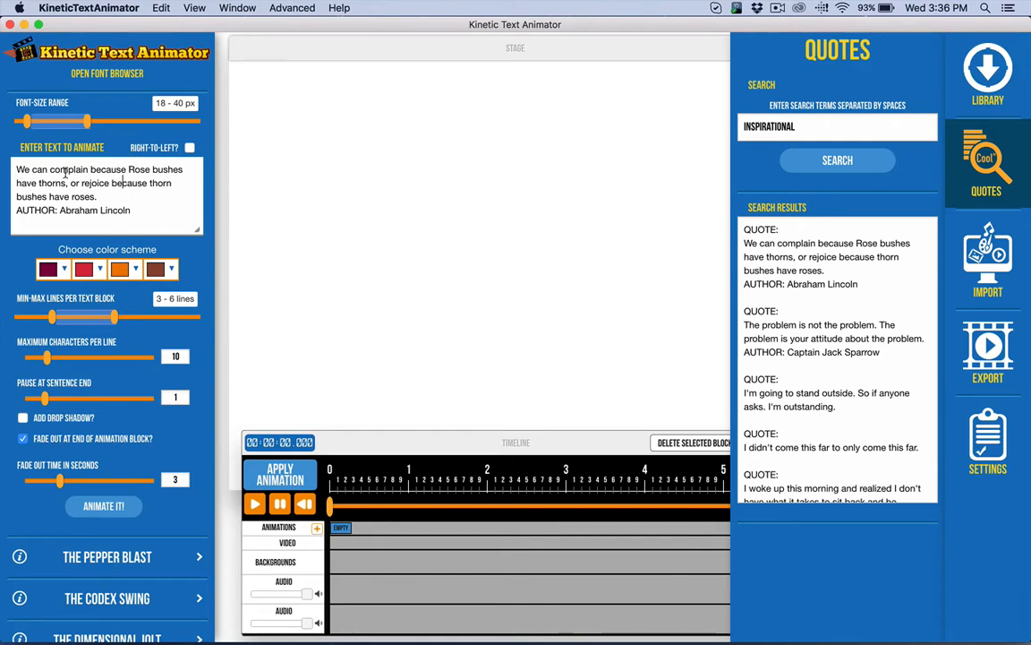
{"action": "left_click", "coordinate": [128, 169]}
{"action": "key", "text": "Return"}
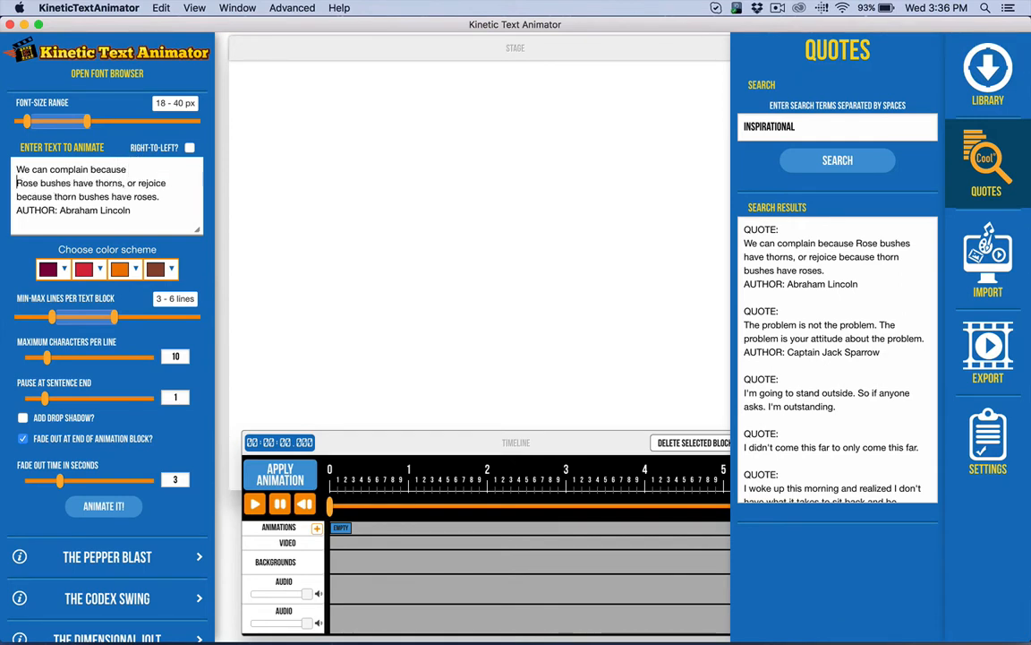
{"action": "left_click", "coordinate": [127, 183]}
{"action": "key", "text": "Return"}
{"action": "key", "text": "Return"}
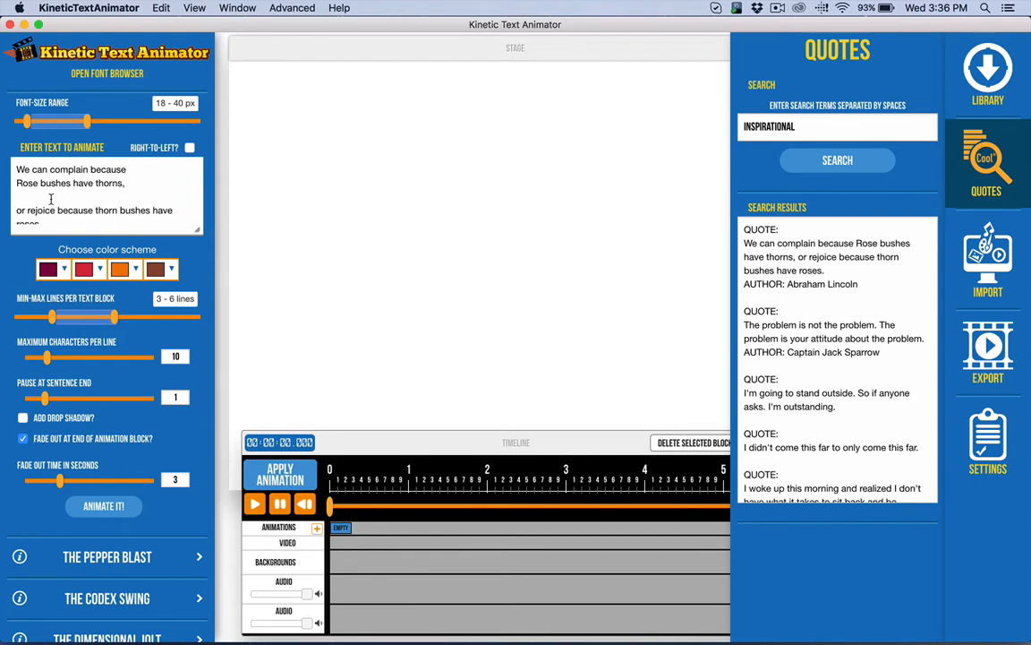
Start a new line at "have roses.", insert a blank line before "AUTHOR:", and put "Abraham Lincoln" on its own line
{"action": "scroll", "coordinate": [92, 204], "scroll_direction": "down", "scroll_amount": 1}
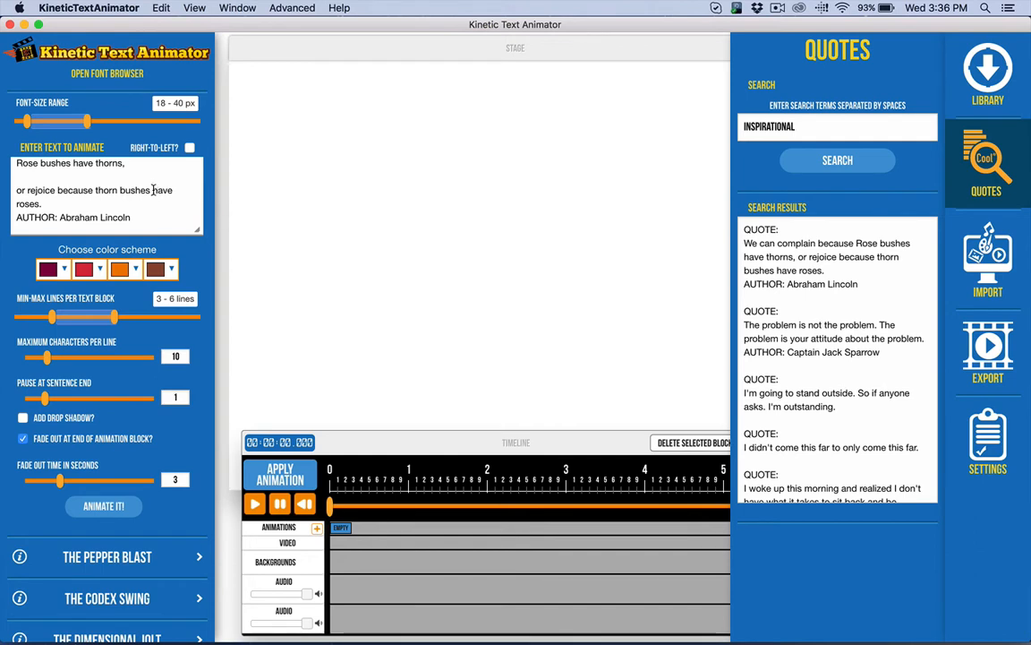
{"action": "key", "text": "Return"}
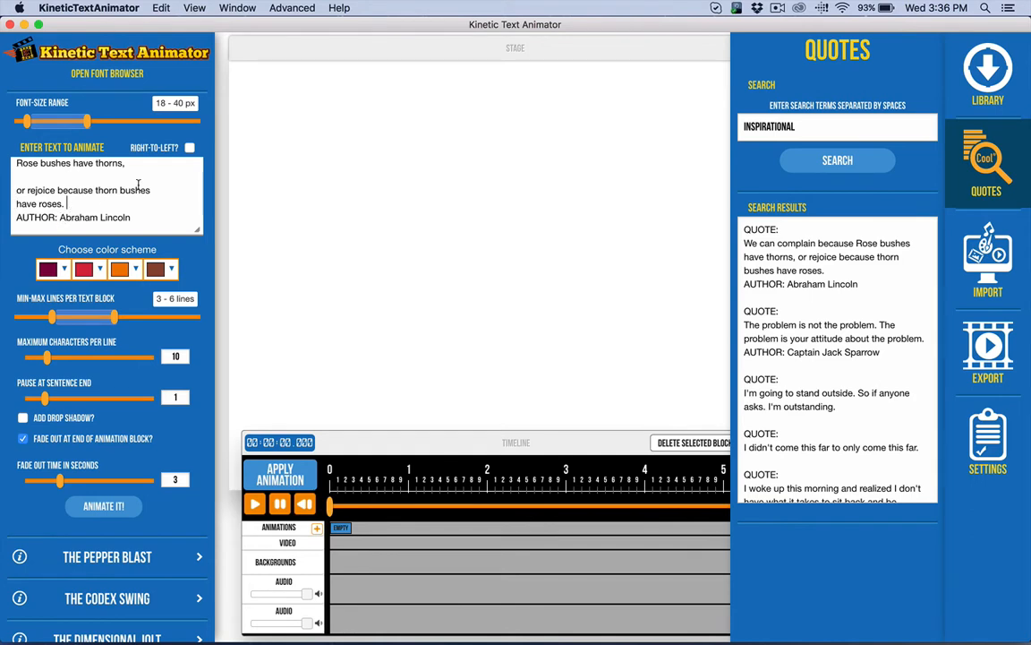
{"action": "key", "text": "Return"}
{"action": "scroll", "coordinate": [74, 186], "scroll_direction": "down", "scroll_amount": 3}
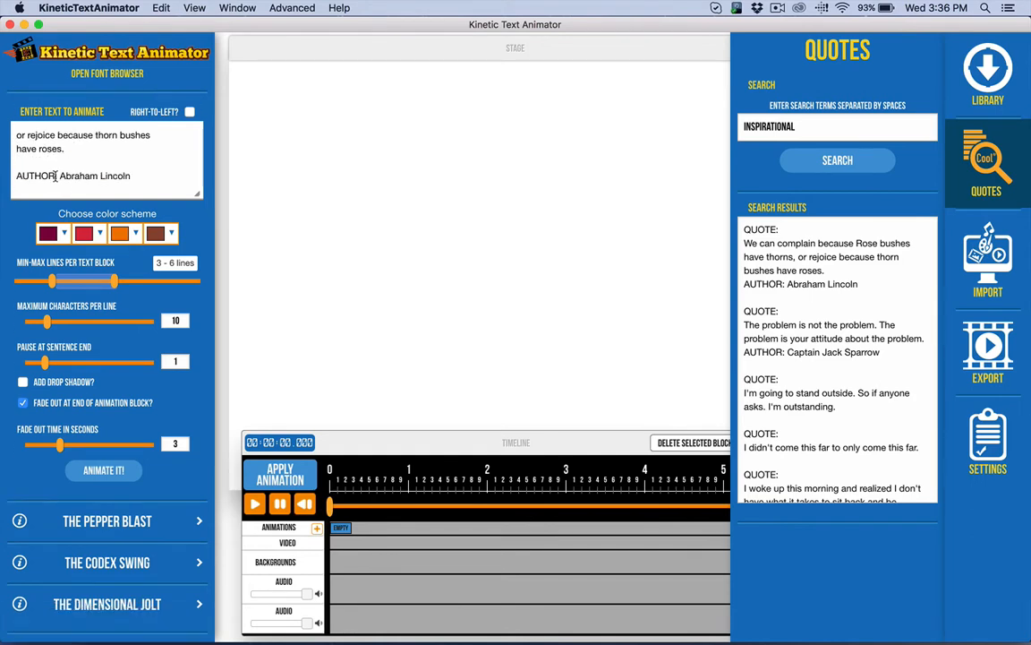
{"action": "left_click", "coordinate": [59, 176]}
{"action": "key", "text": "Return"}
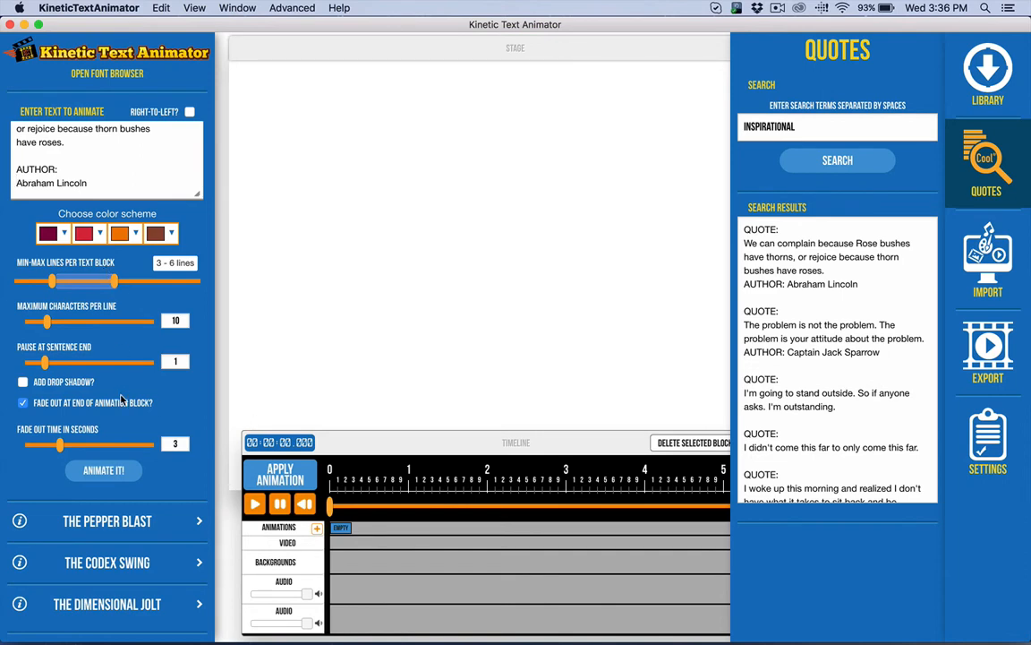
Generate the animation from the quote and enlarge the text entry box to show the whole text
{"action": "left_click", "coordinate": [103, 470]}
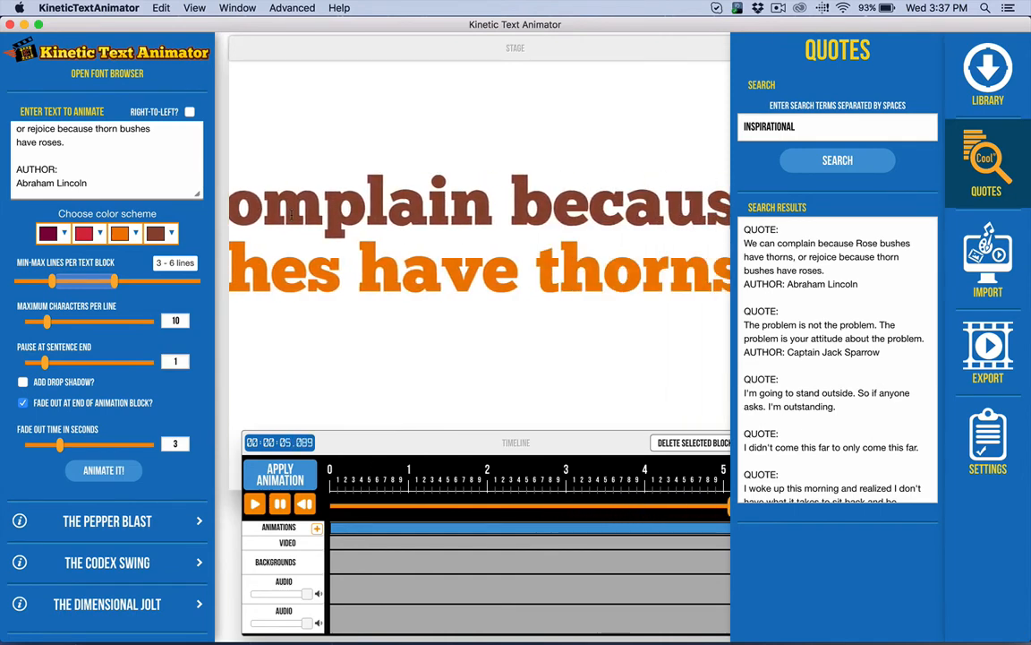
{"action": "left_click_drag", "start_coordinate": [197, 193], "coordinate": [204, 285]}
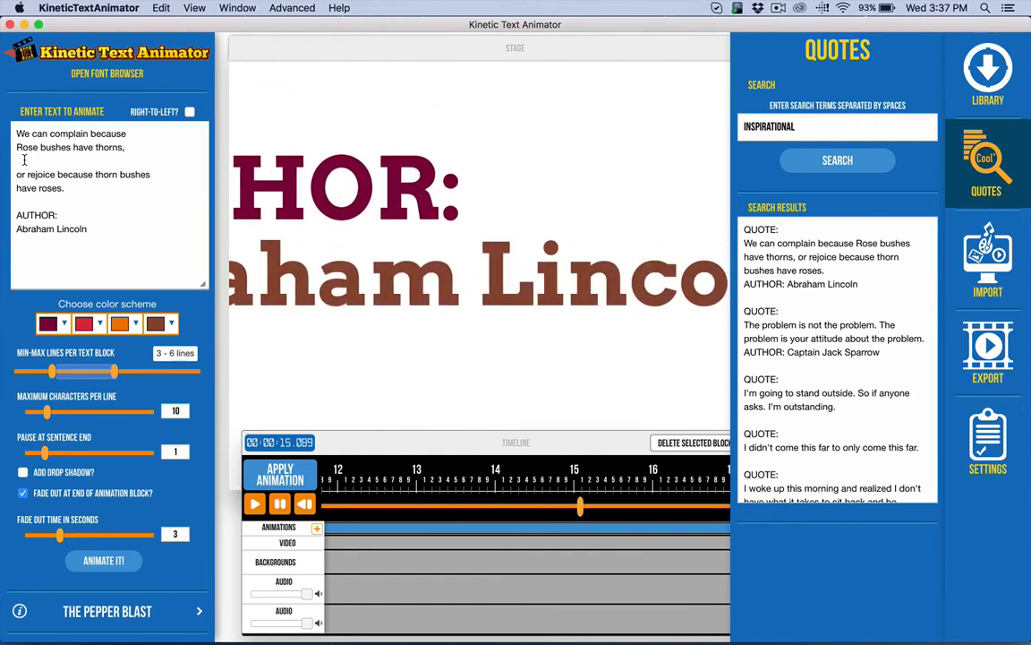
Collapse the quotes and library side panel, and scrub the timeline back to about 14.5 s to inspect the author text block
{"action": "left_click", "coordinate": [987, 74]}
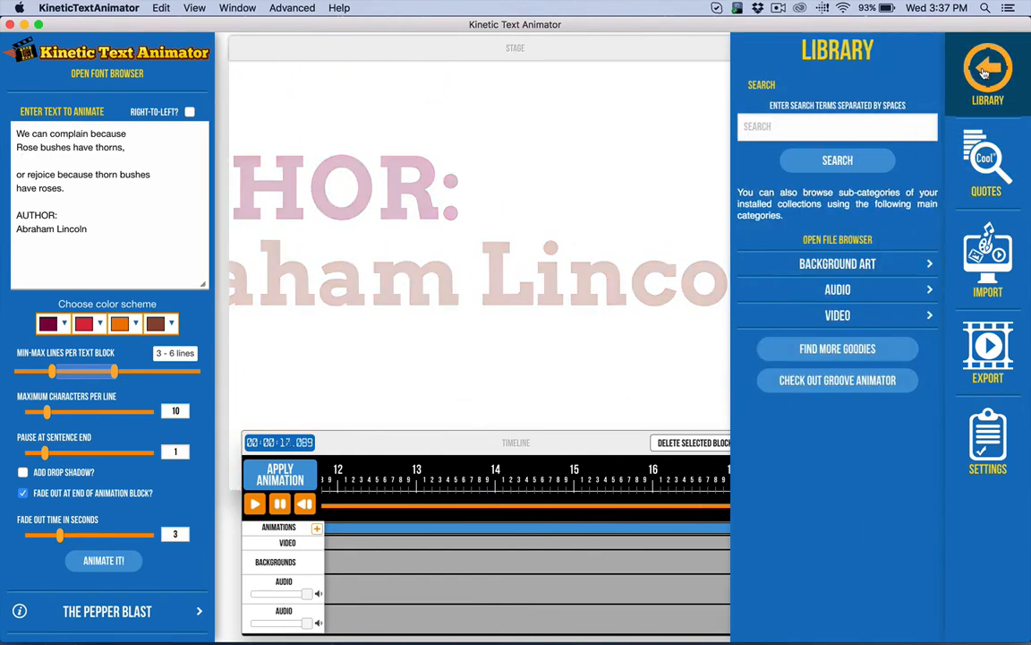
{"action": "left_click", "coordinate": [987, 73]}
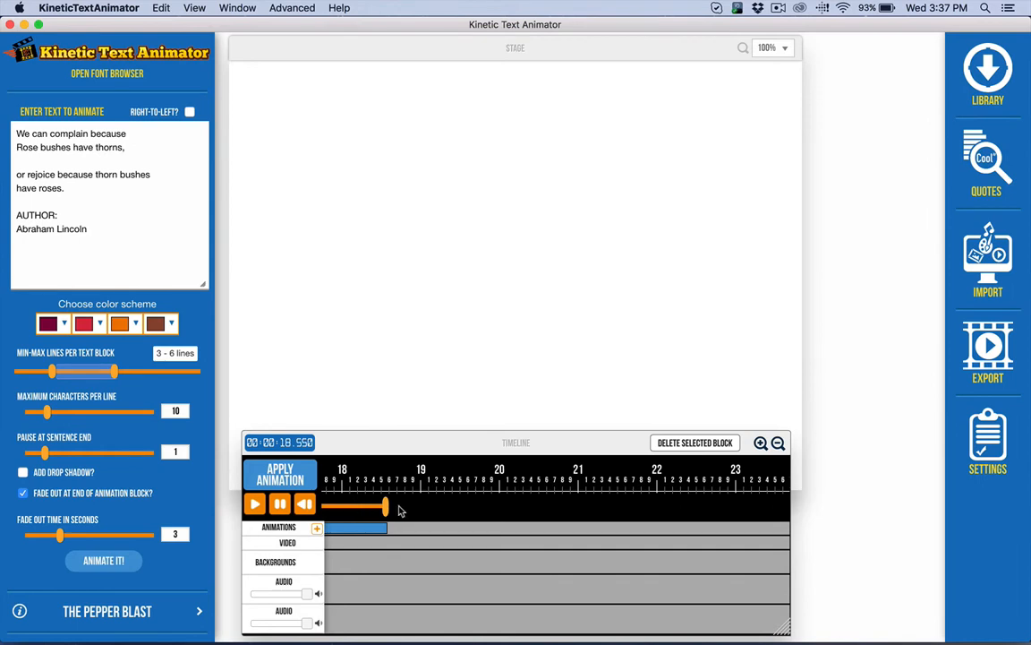
{"action": "left_click_drag", "start_coordinate": [387, 509], "coordinate": [334, 507]}
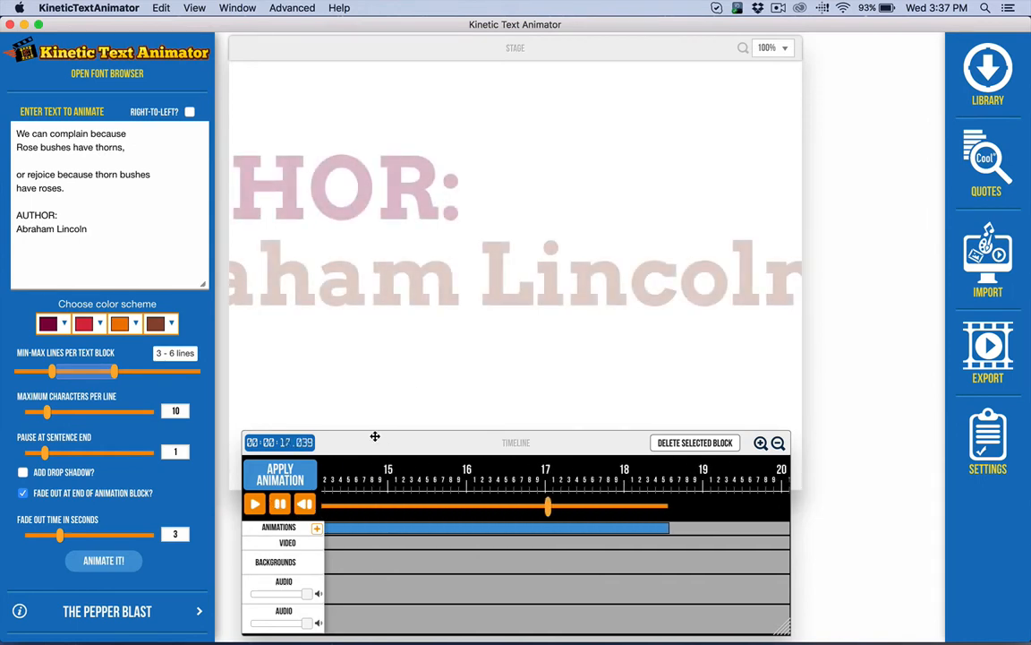
{"action": "left_click_drag", "start_coordinate": [548, 507], "coordinate": [350, 503]}
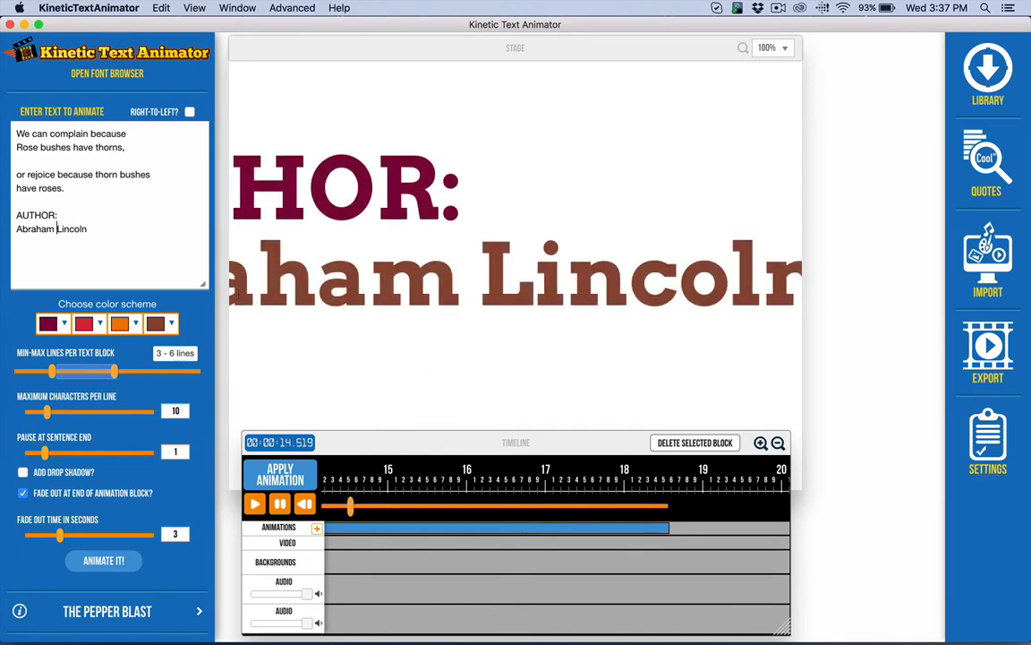
Move "Lincoln" onto its own line below "Abraham" and regenerate the animation
{"action": "key", "text": "Return"}
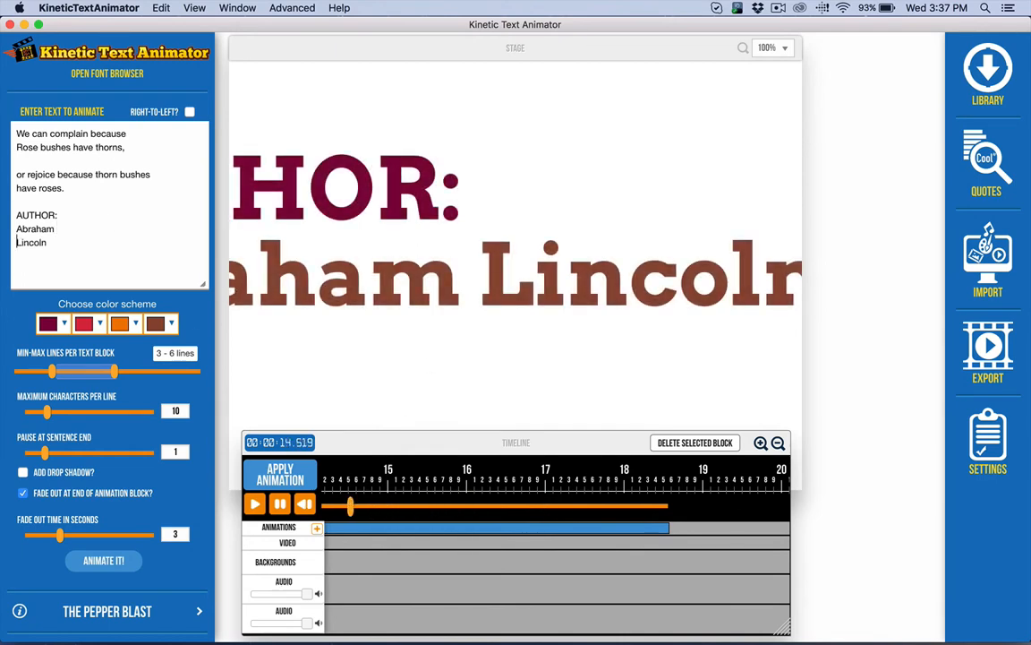
{"action": "left_click", "coordinate": [109, 562]}
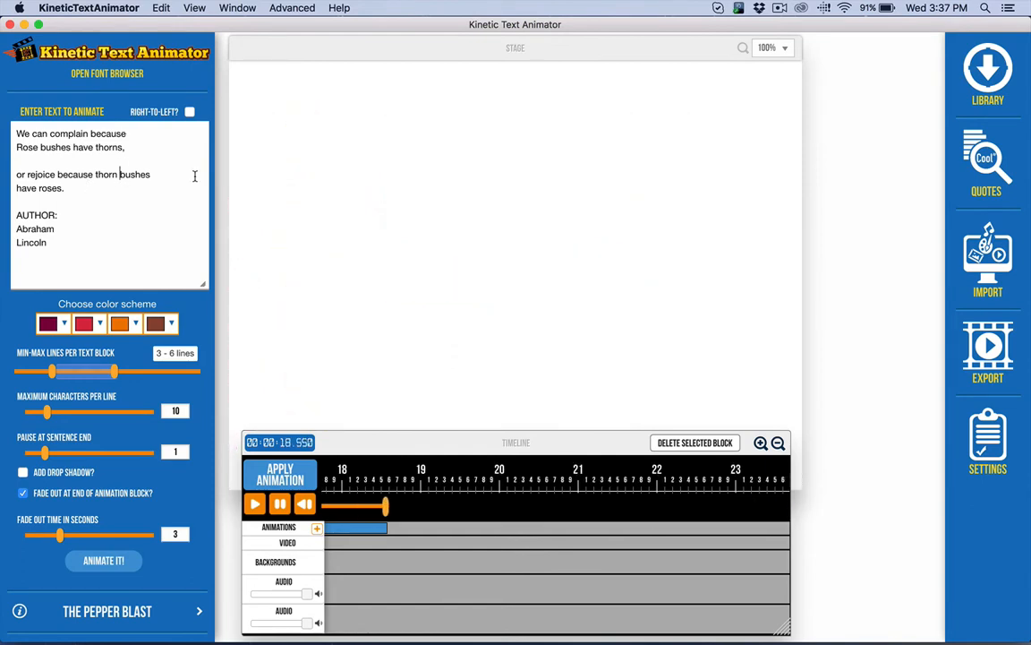
Rebreak the second sentence so "bushes have roses." forms one line, and regenerate the animation
{"action": "key", "text": "Return"}
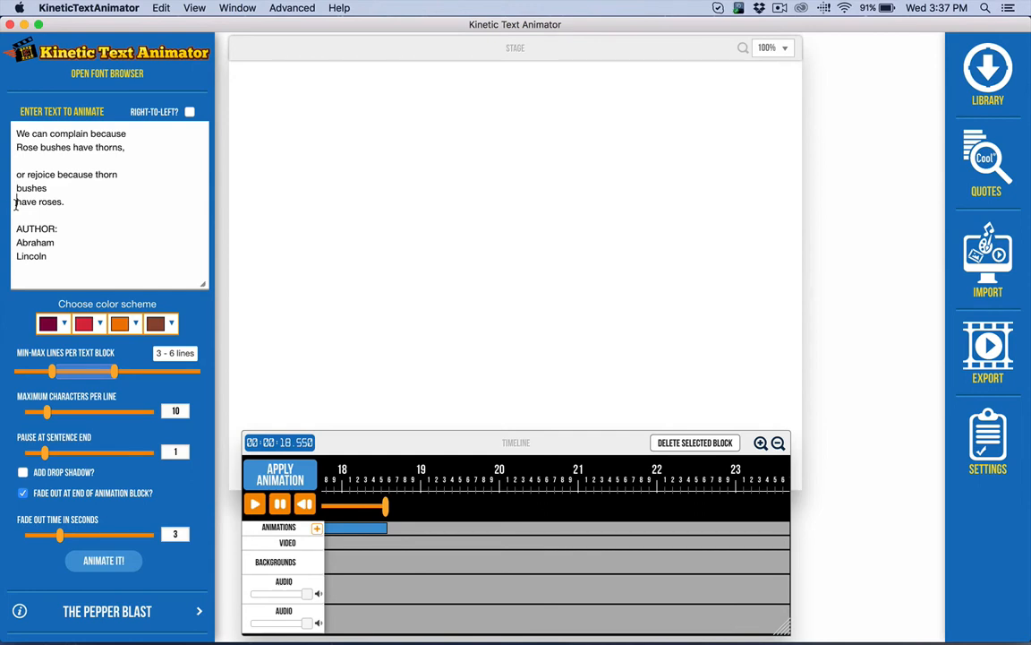
{"action": "key", "text": "BackSpace"}
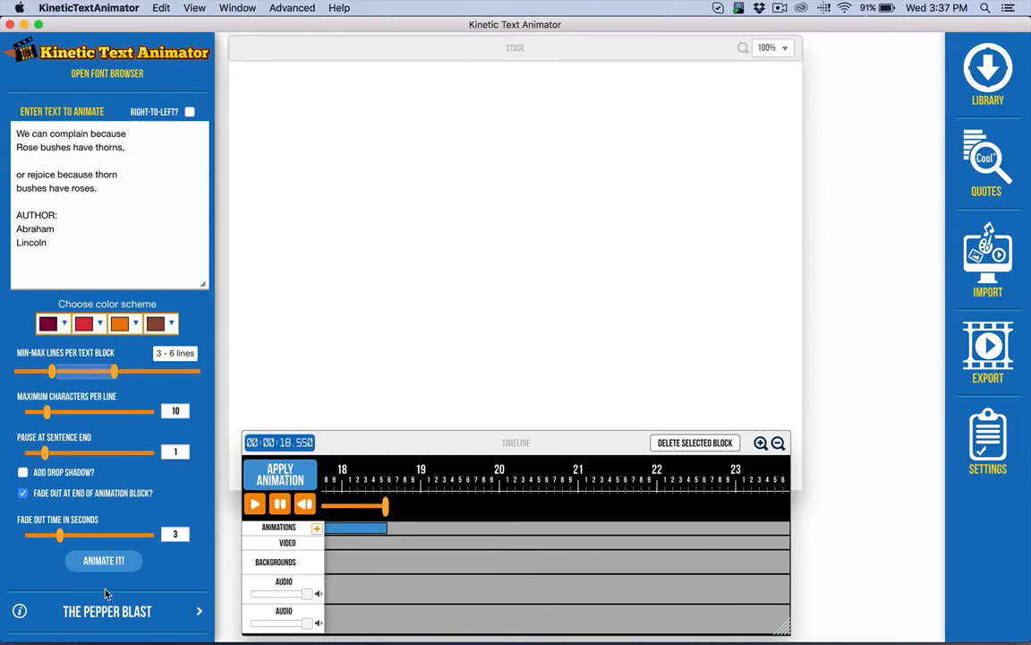
{"action": "left_click", "coordinate": [104, 559]}
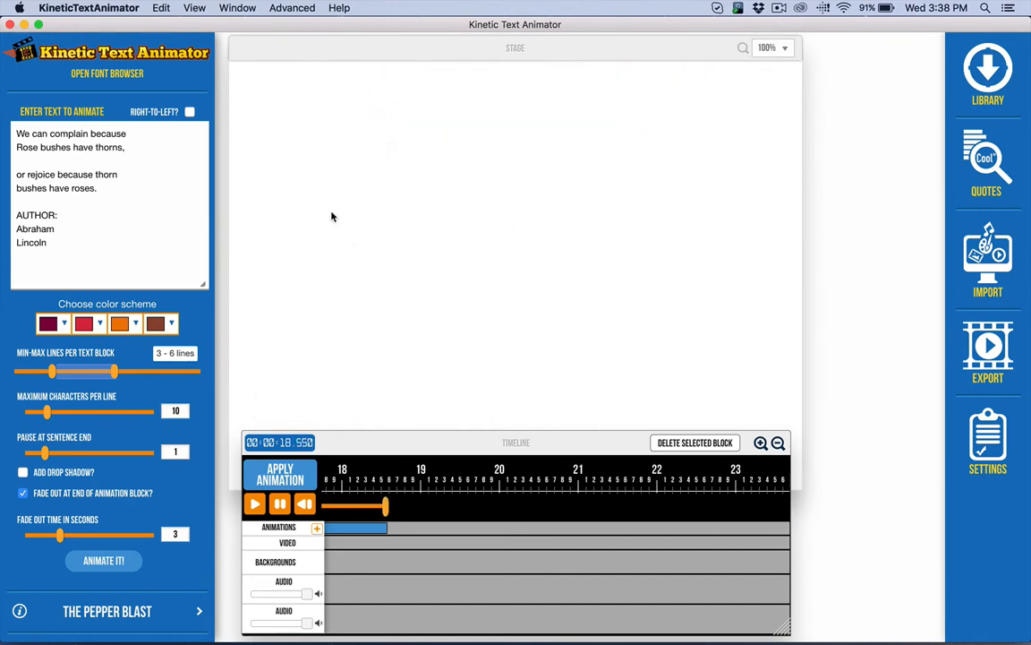
{"action": "scroll", "coordinate": [149, 218], "scroll_direction": "up", "scroll_amount": 3}
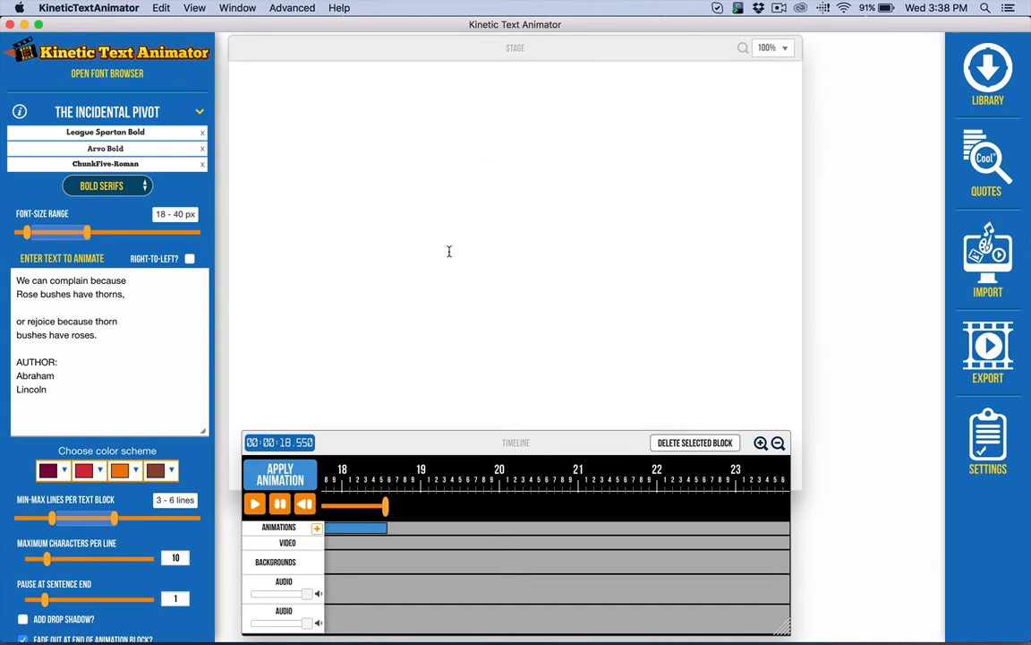
{"action": "left_click", "coordinate": [356, 51]}
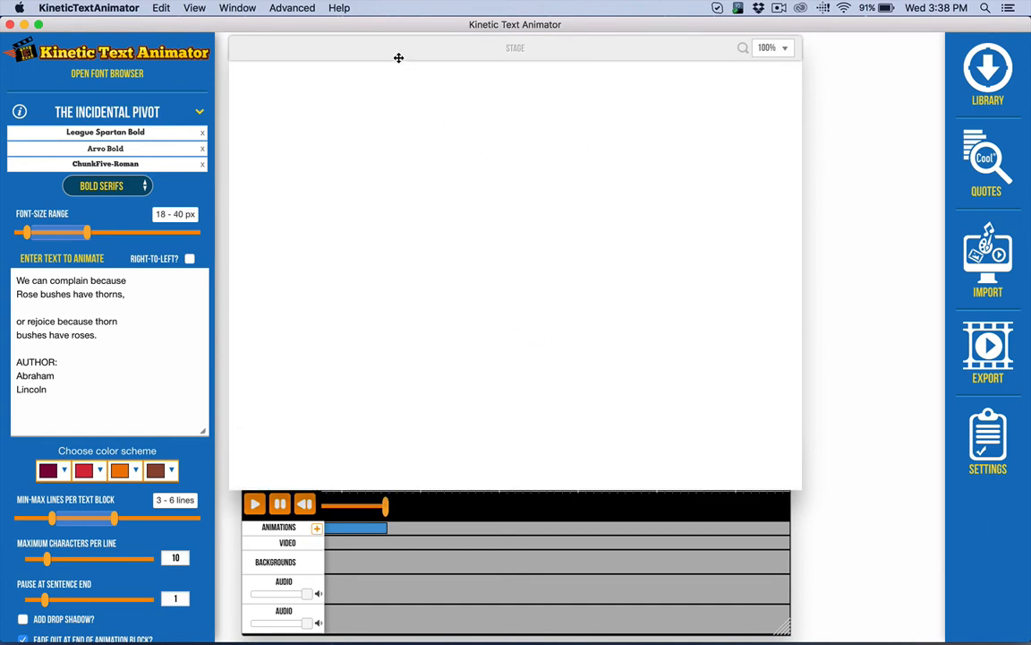
{"action": "left_click", "coordinate": [433, 502]}
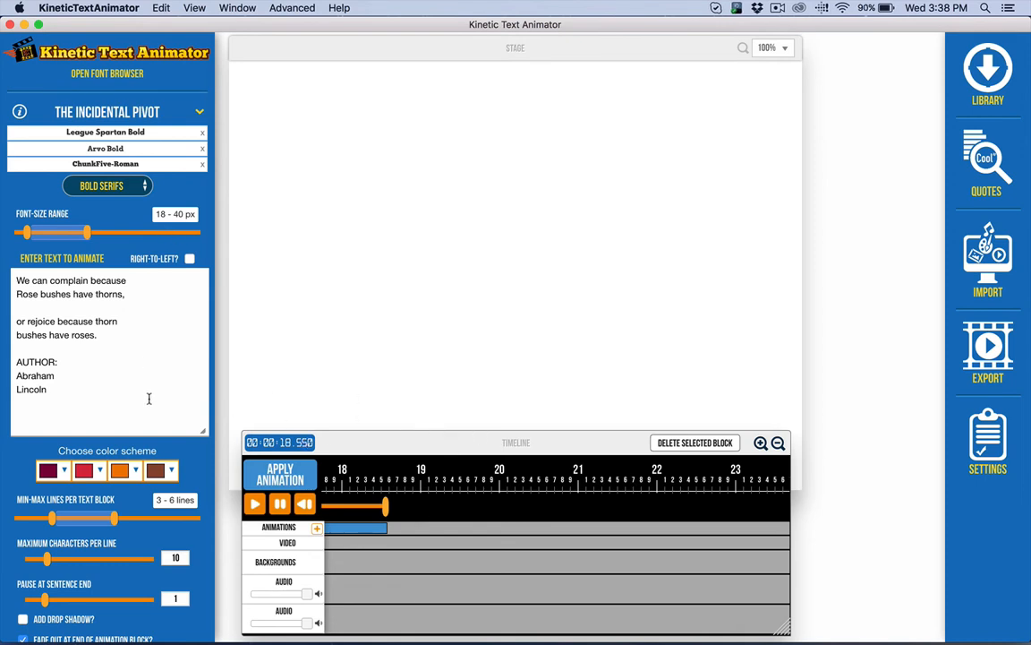
{"action": "left_click_drag", "start_coordinate": [117, 407], "coordinate": [43, 253]}
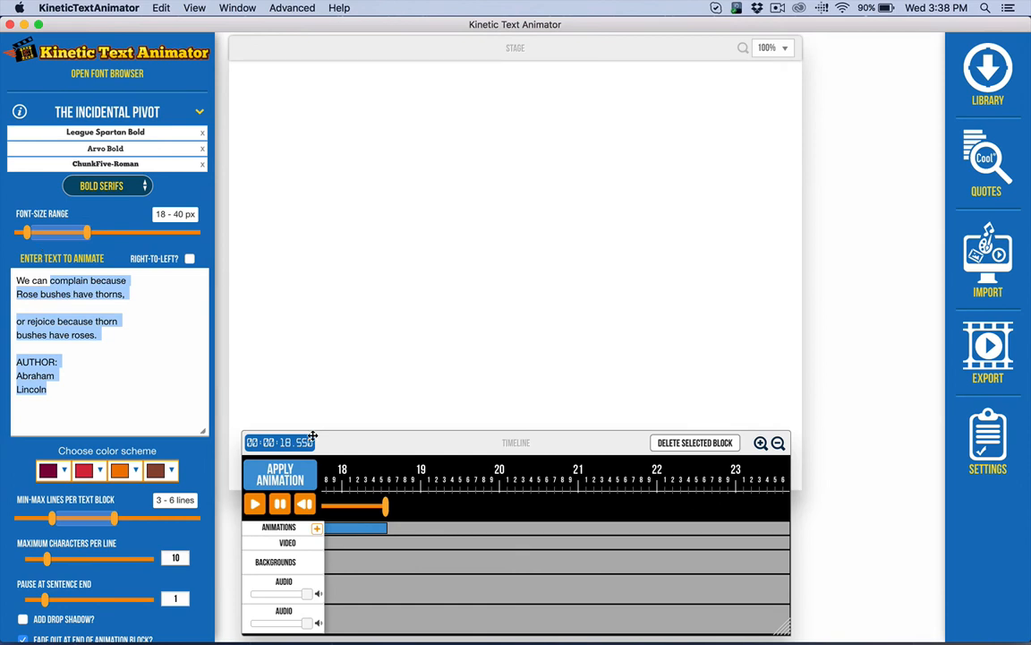
{"action": "left_click", "coordinate": [137, 380]}
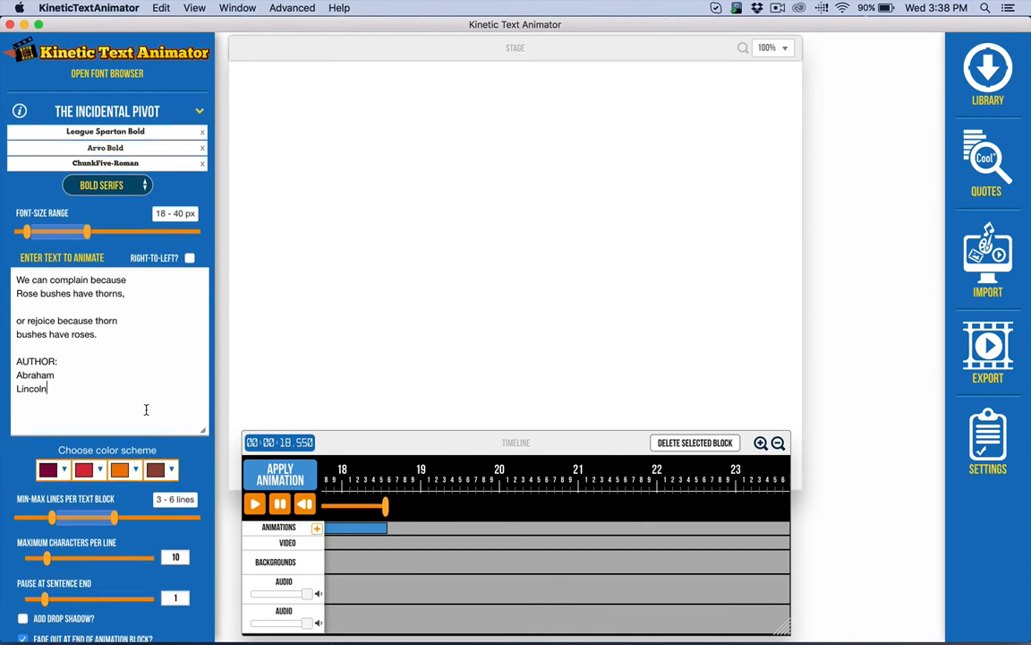
{"action": "scroll", "coordinate": [99, 358], "scroll_direction": "down", "scroll_amount": 3}
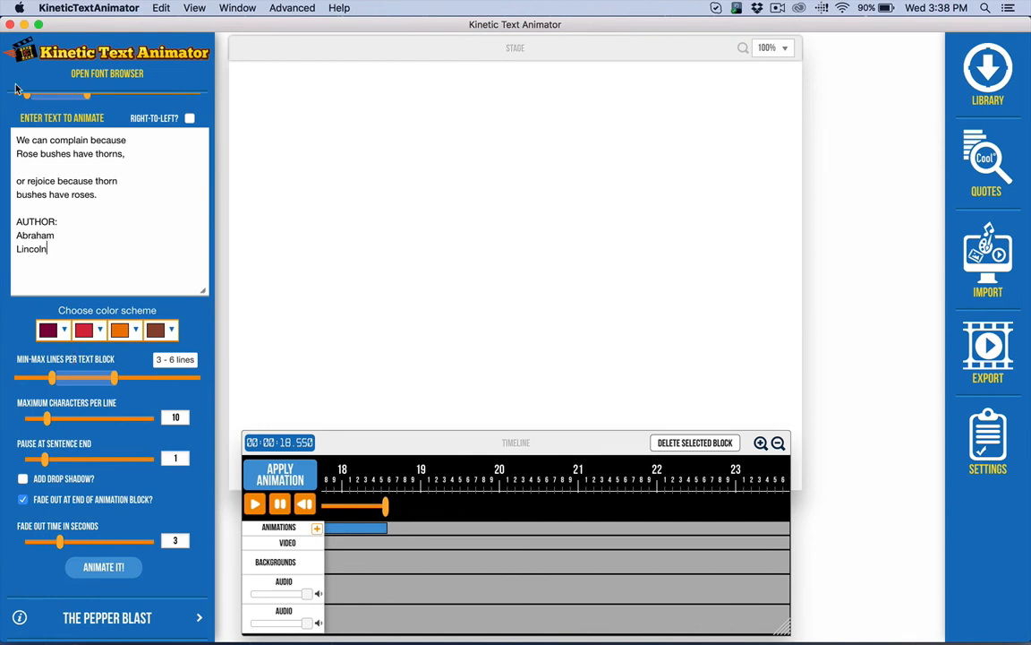
{"action": "scroll", "coordinate": [97, 158], "scroll_direction": "up", "scroll_amount": 3}
{"action": "left_click", "coordinate": [35, 302]}
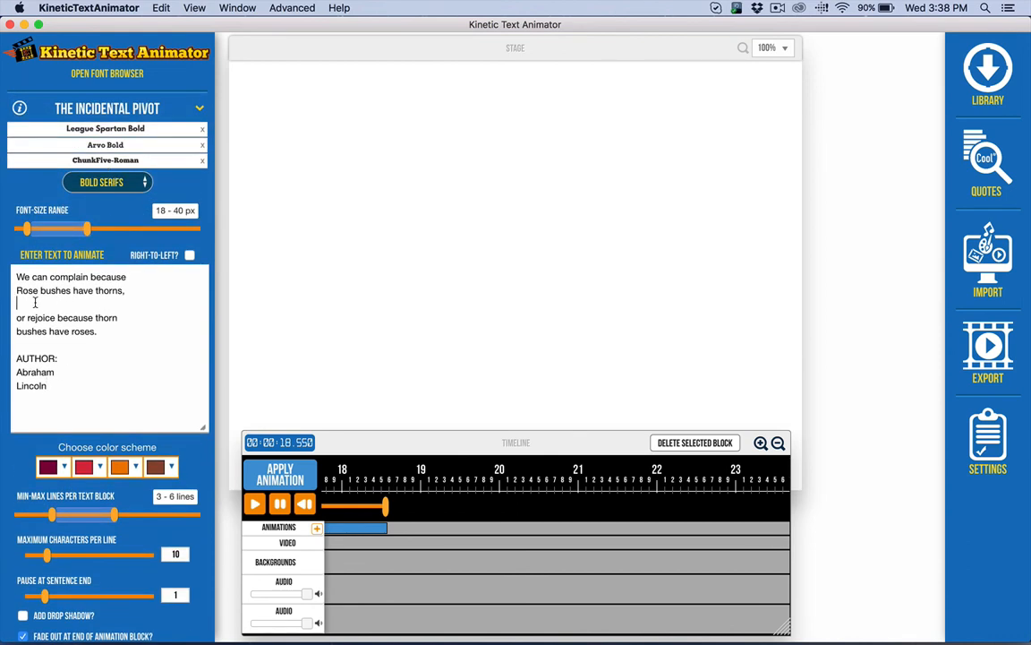